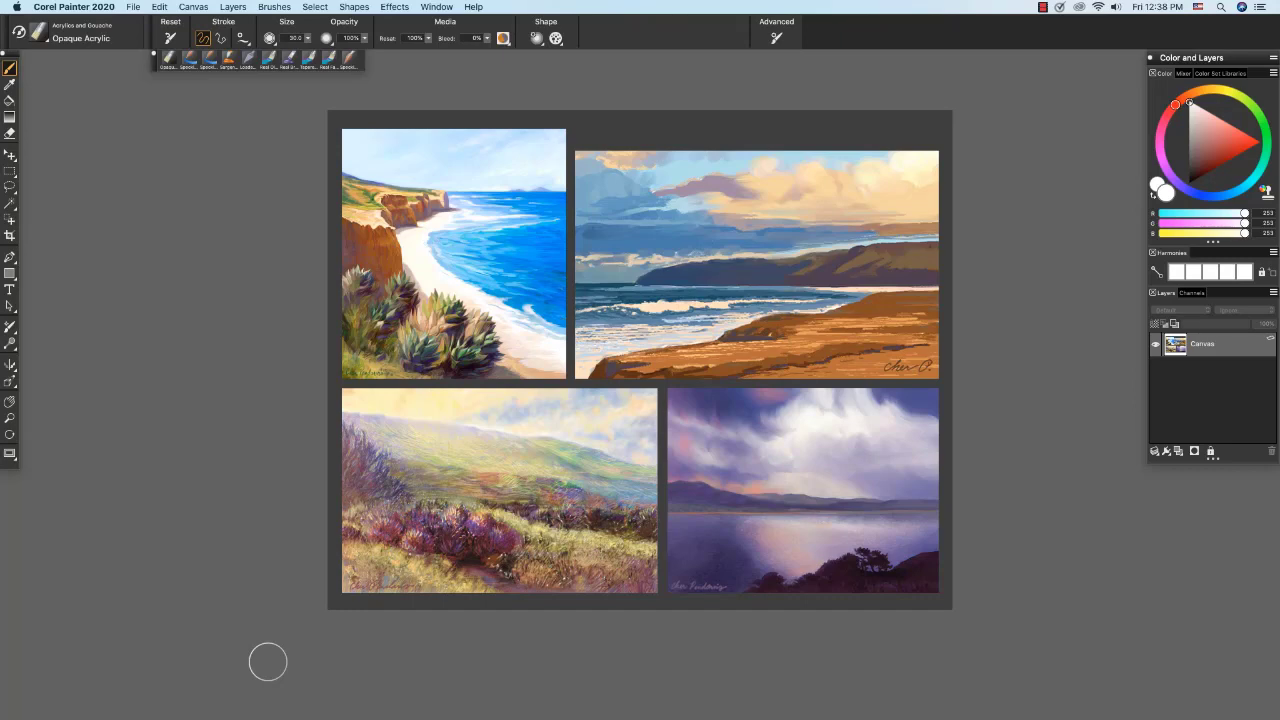
Switch the palette arrangement to the Fine Art layout.
click(436, 7)
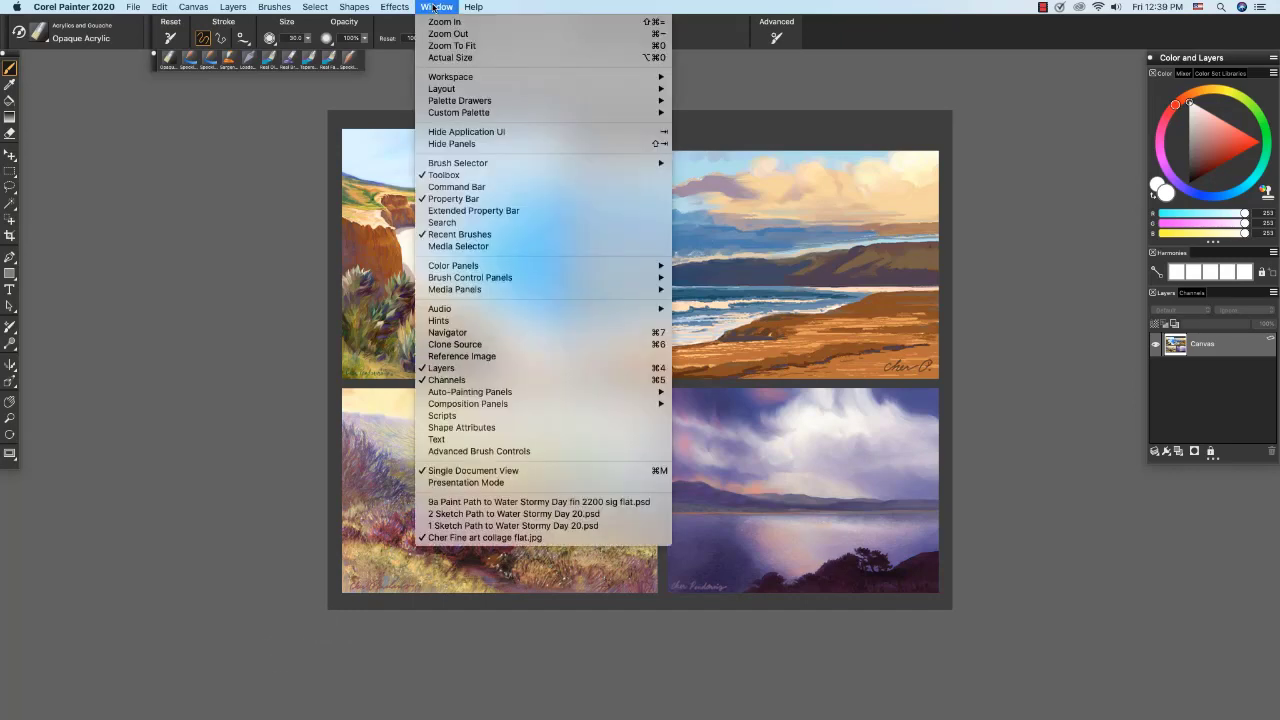
mouse_move(461, 78)
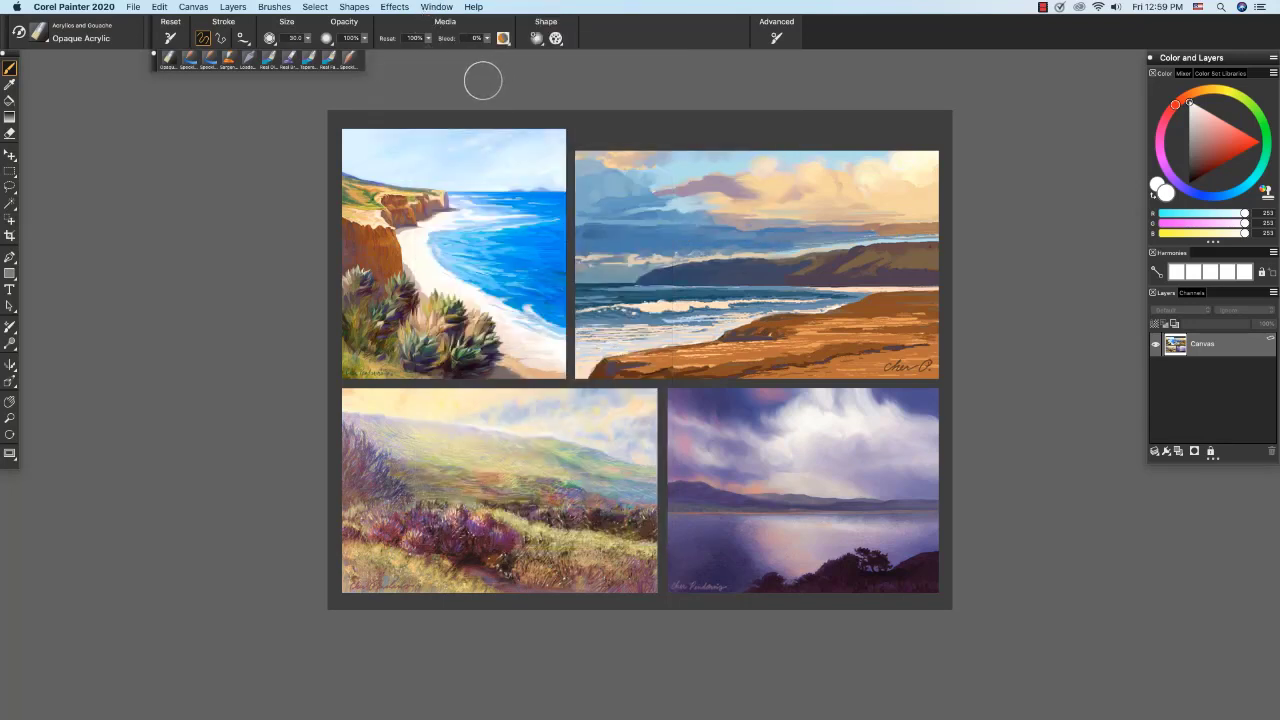
click(436, 7)
mouse_move(445, 90)
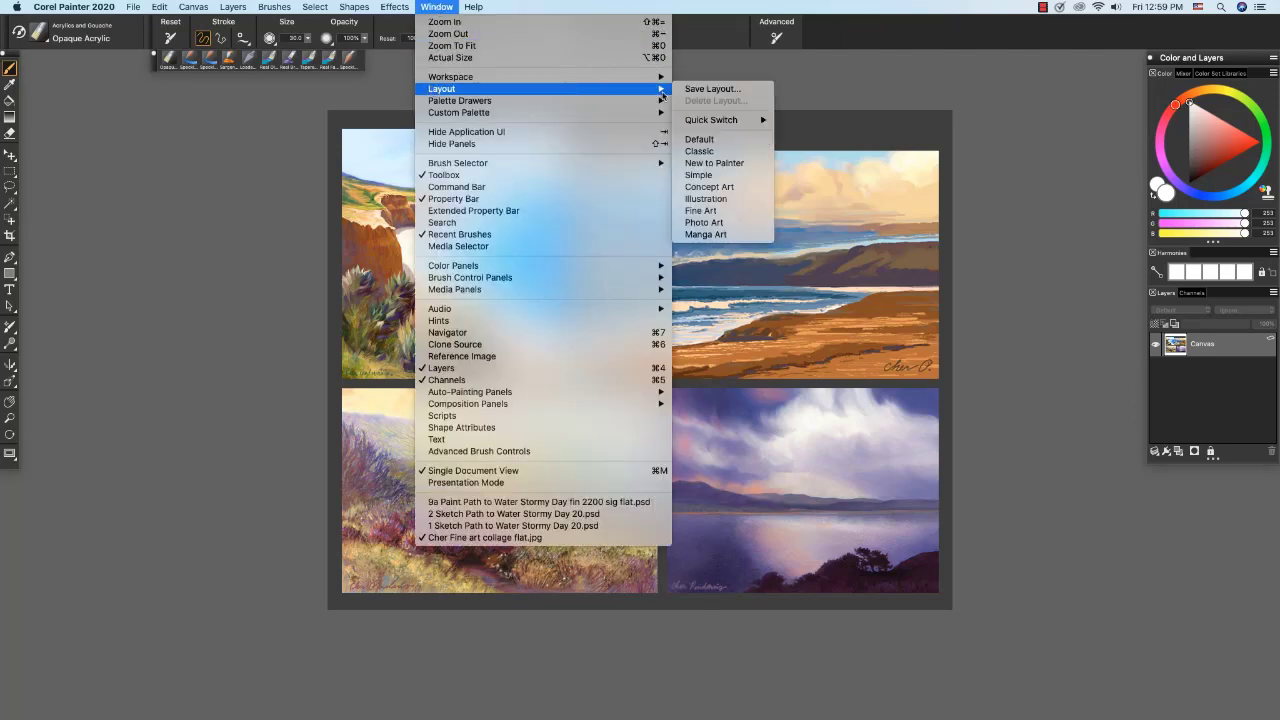
click(700, 210)
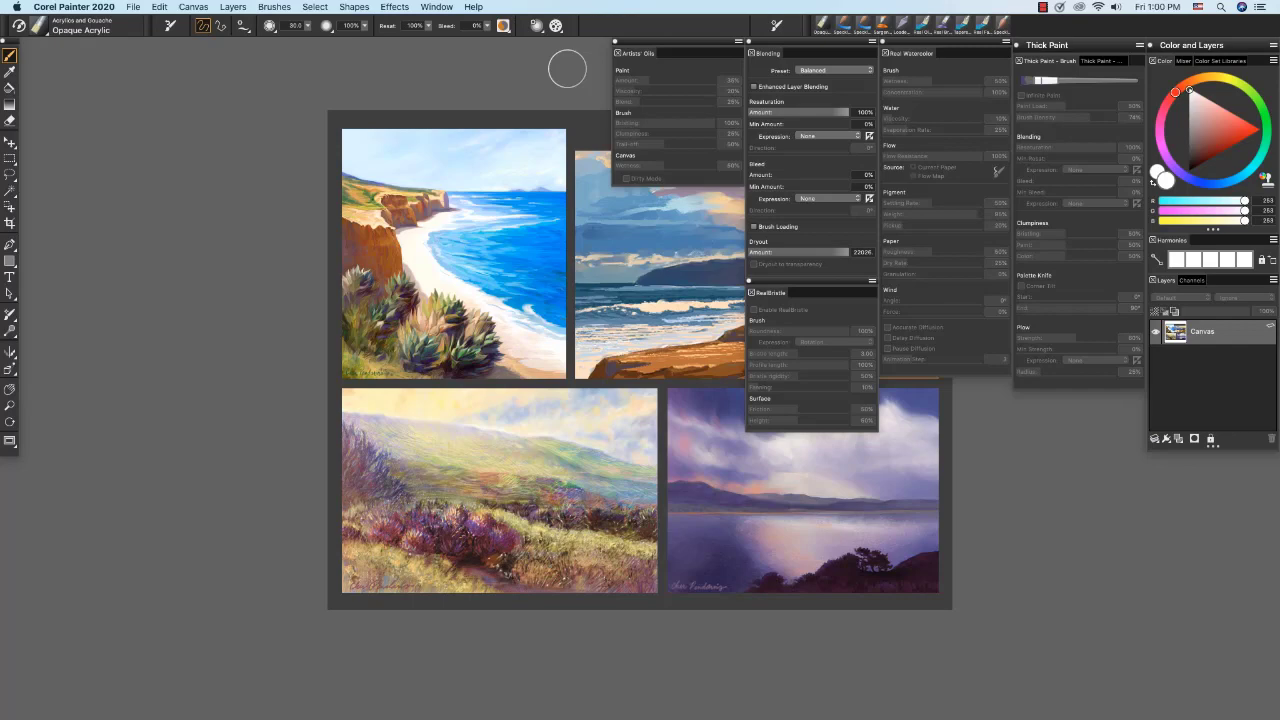
Restore the Default layout for the palettes and panels.
click(437, 7)
mouse_move(479, 89)
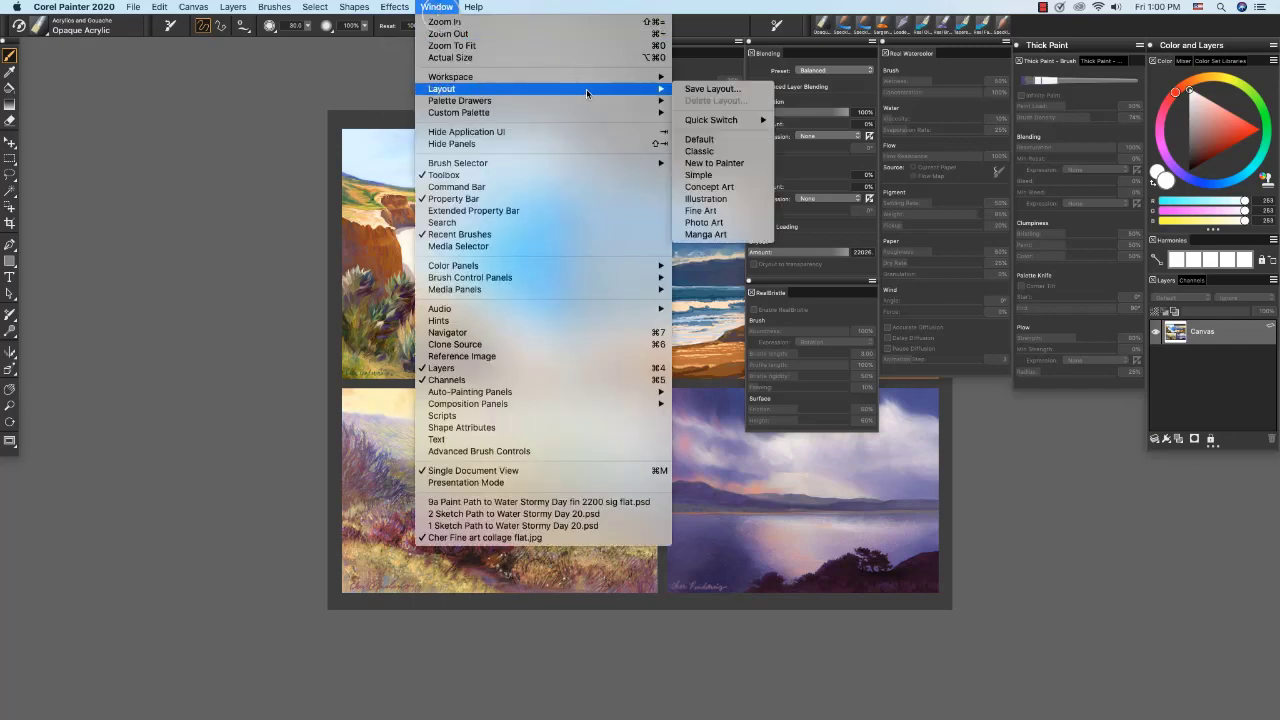
click(706, 139)
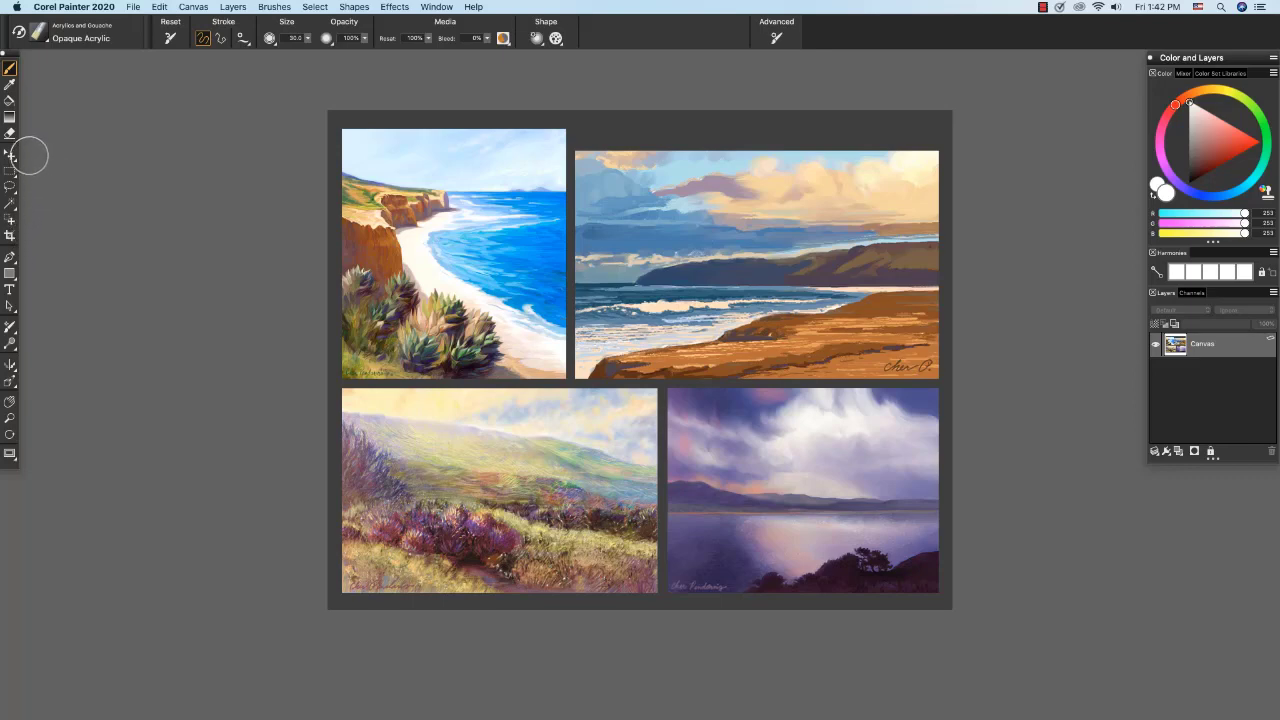
Examine the grouped tools hidden behind toolbox entries, including those sharing the Layer Adjuster's slot.
click(10, 156)
click(15, 160)
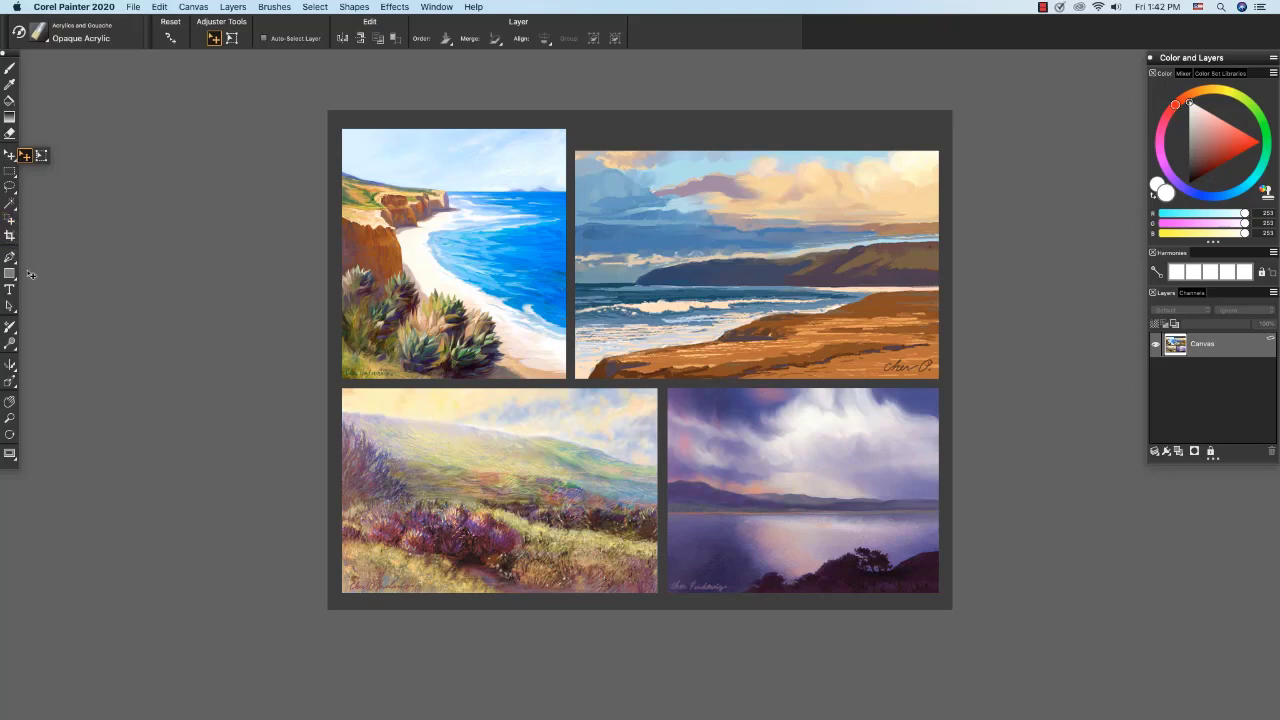
click(14, 350)
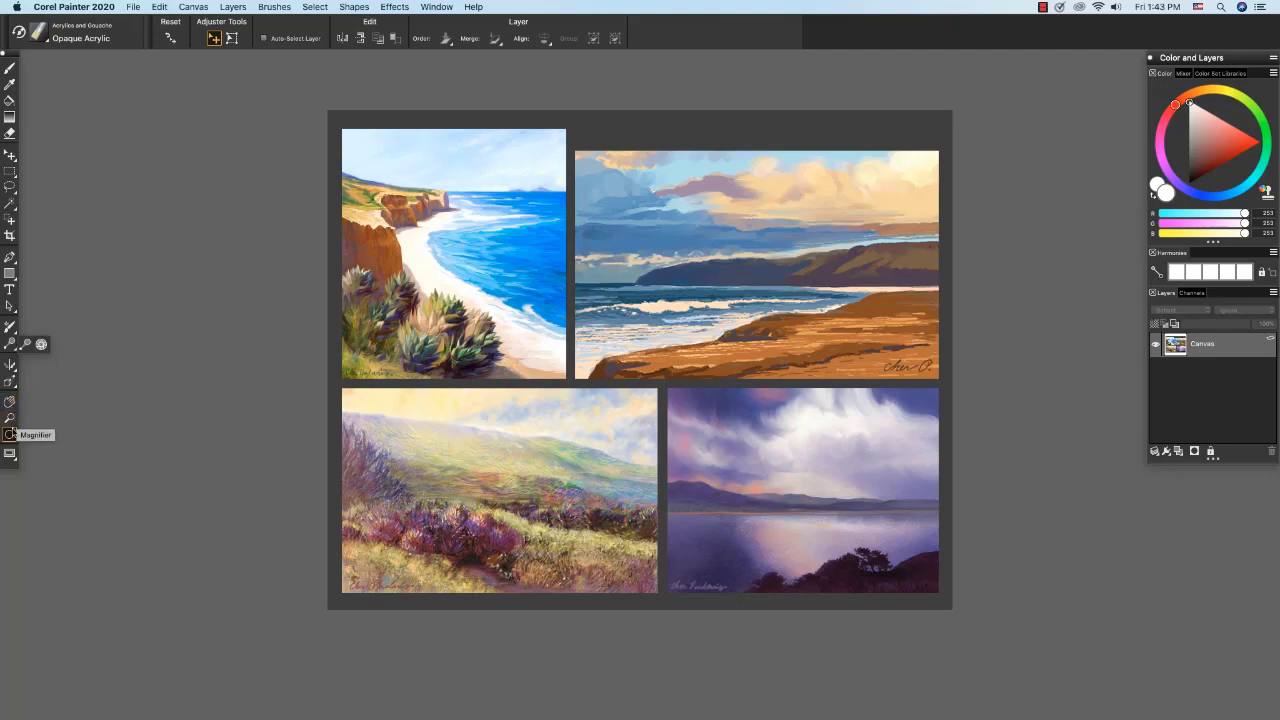
click(16, 459)
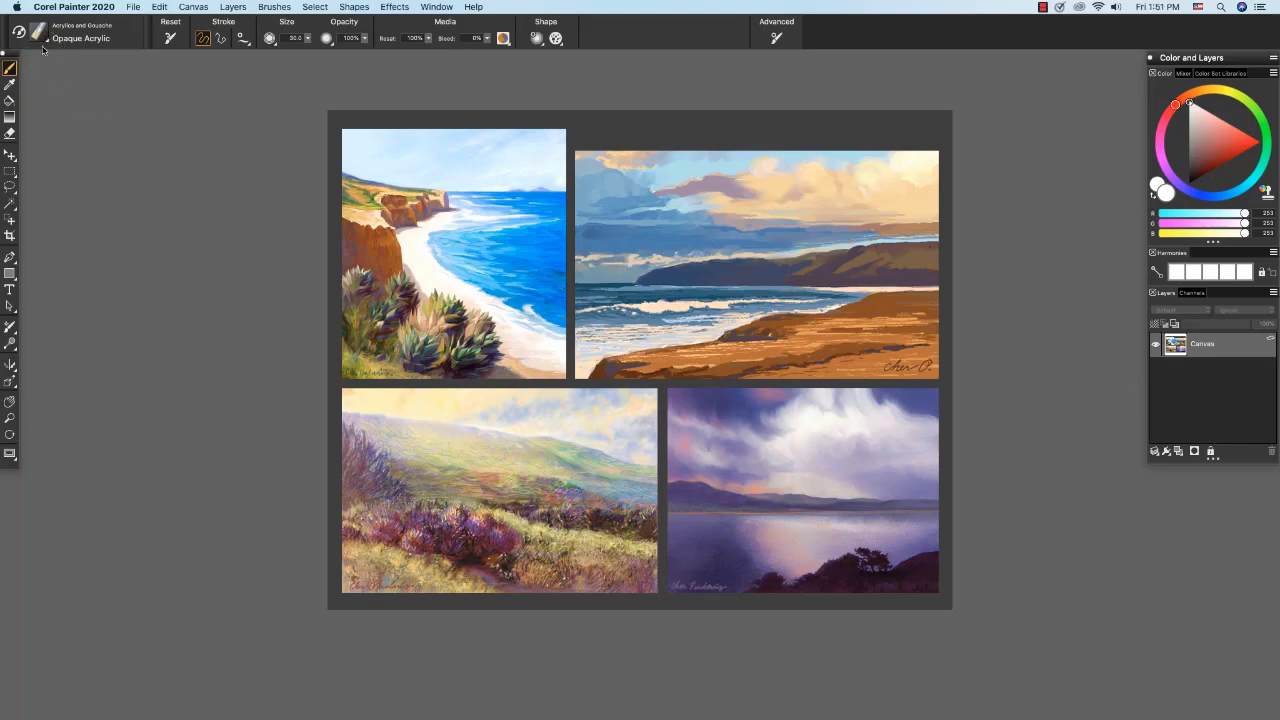
Choose the Captured Bristle brush from Acrylics and Gouache and reset it to its default settings.
click(40, 35)
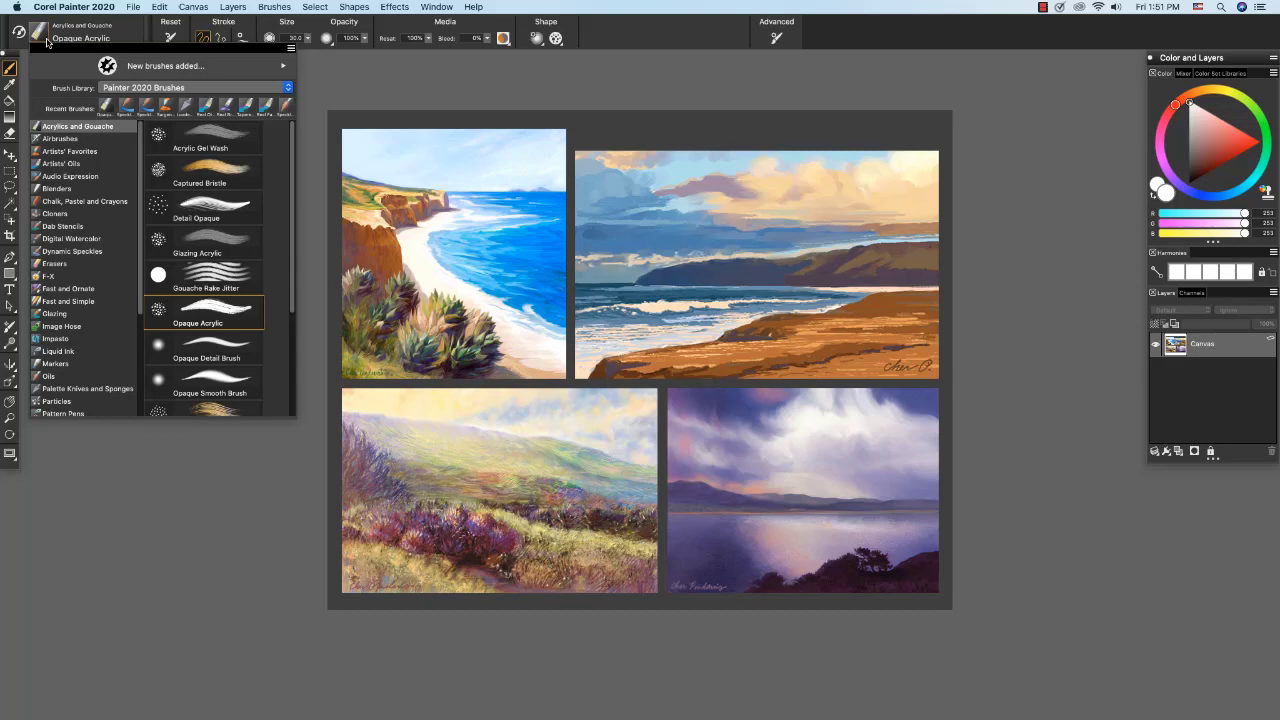
mouse_move(144, 170)
mouse_down()
mouse_move(133, 280)
mouse_move(143, 158)
mouse_up()
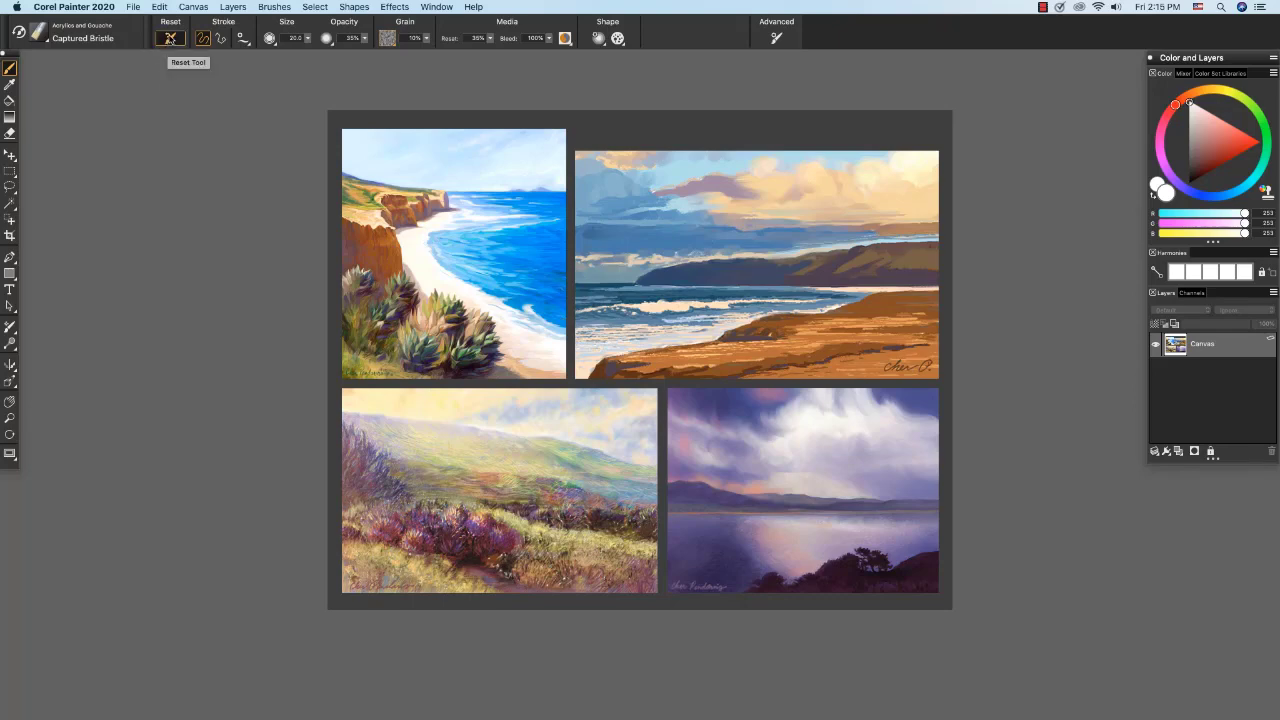
click(170, 39)
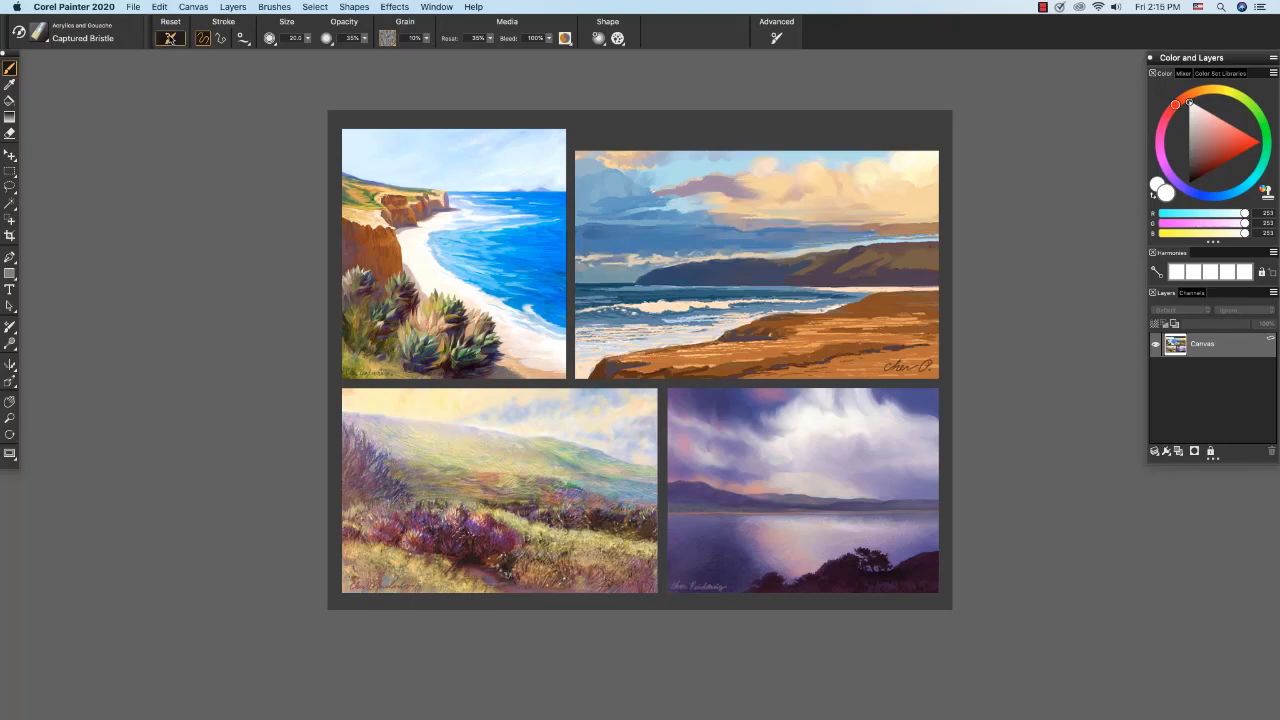
Examine the Captured Bristle brush's stroke, size, opacity, grain, blending, dab profile, static bristle and advanced settings.
click(243, 40)
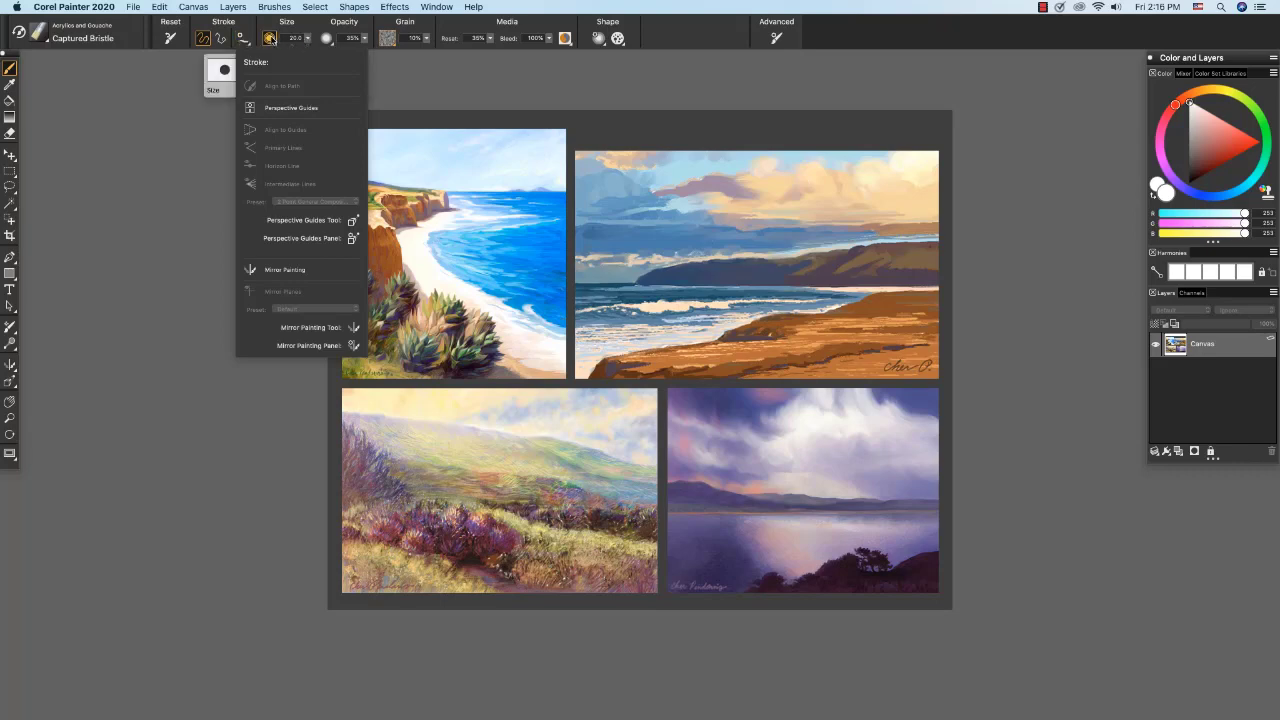
click(270, 38)
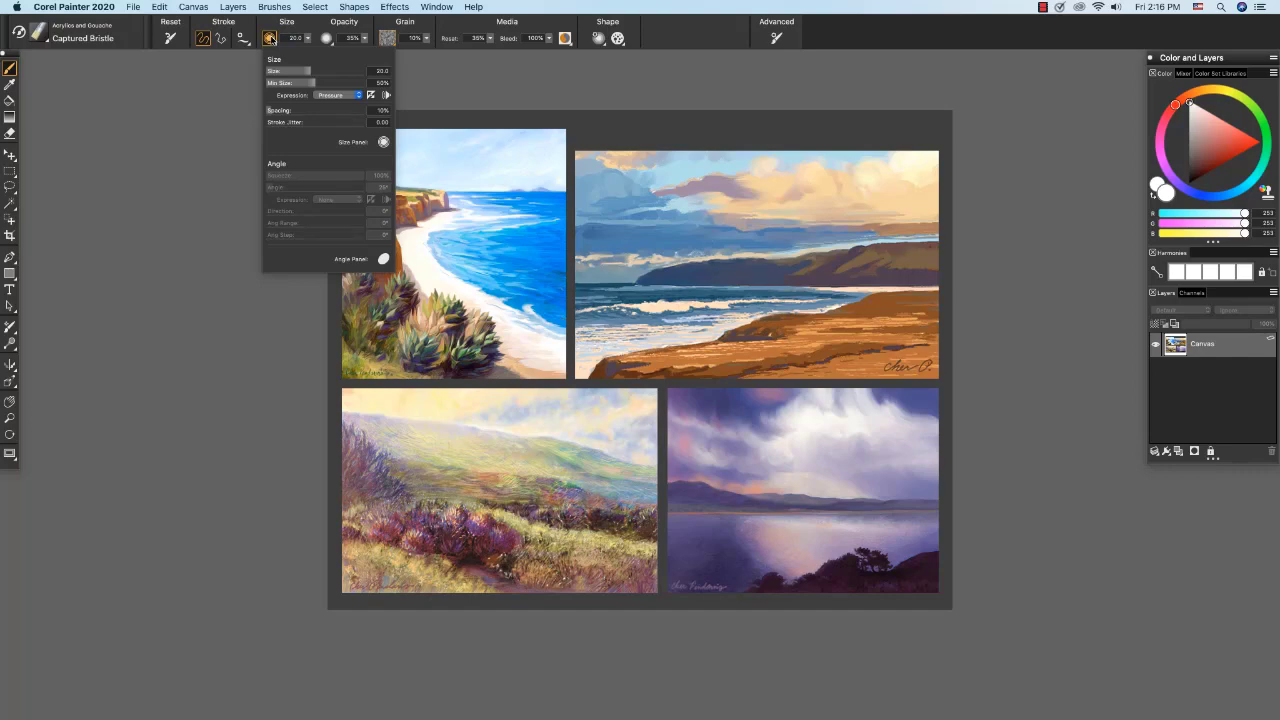
click(327, 38)
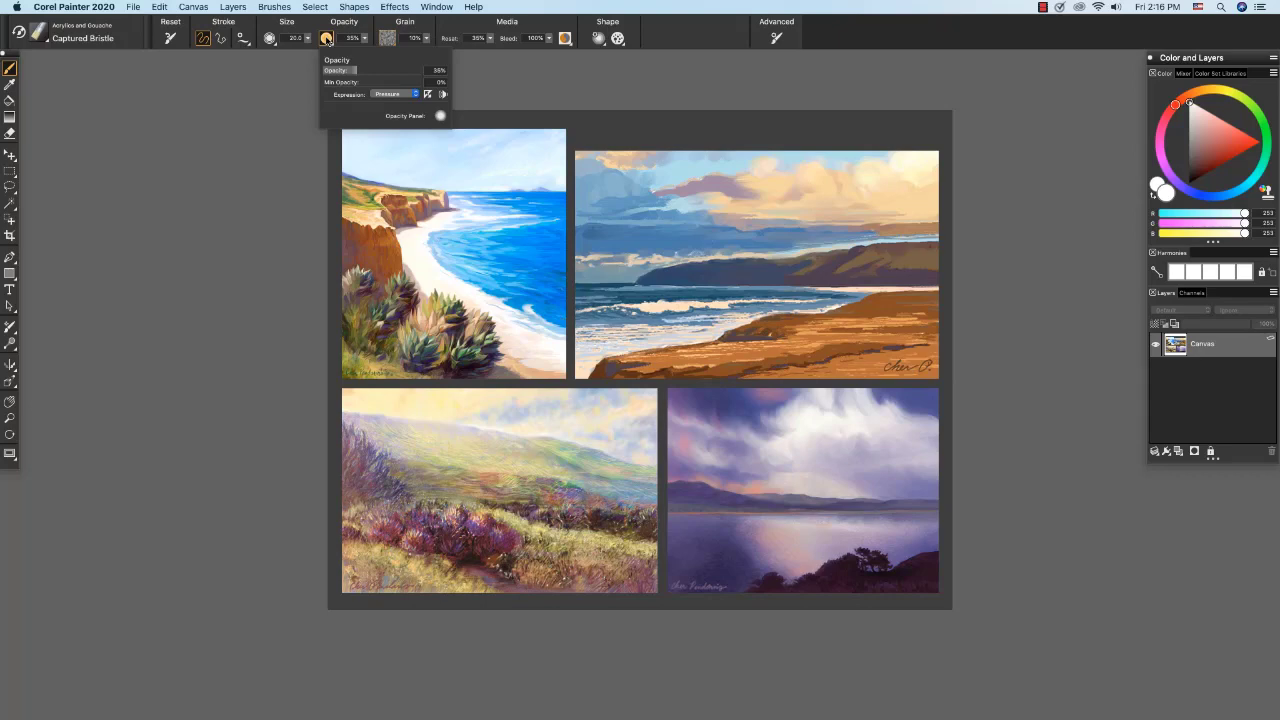
click(389, 39)
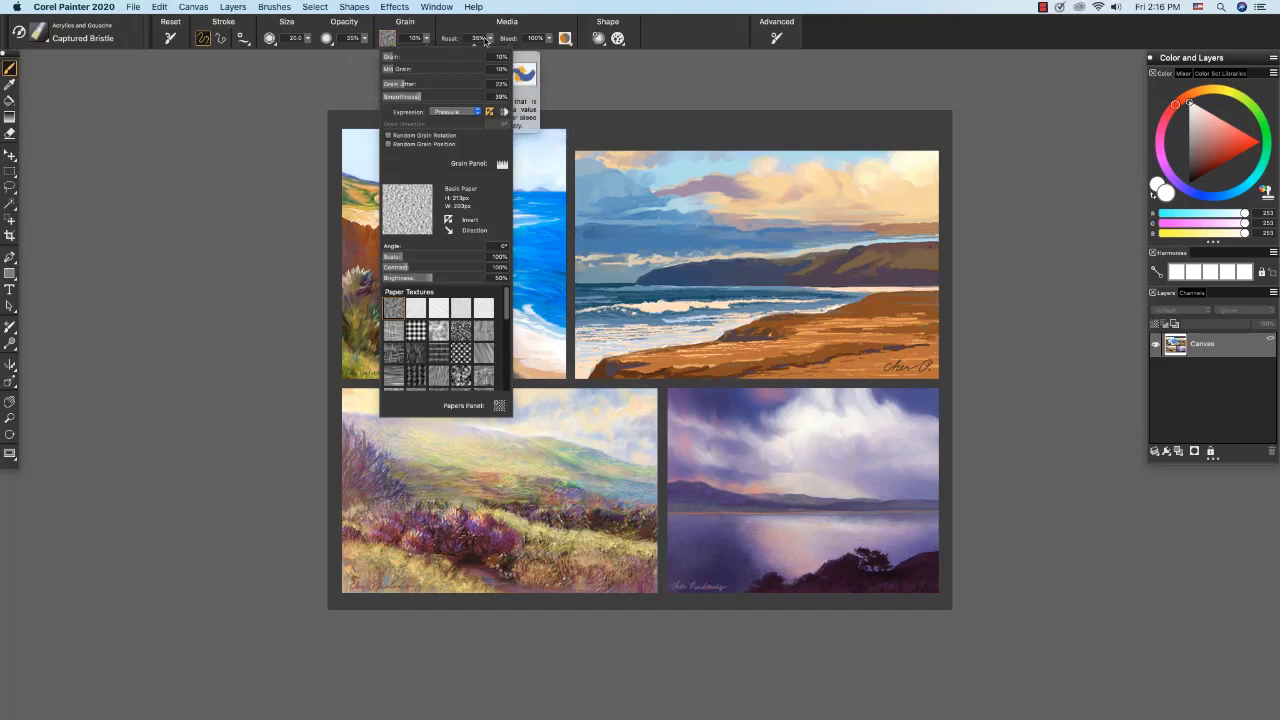
click(565, 38)
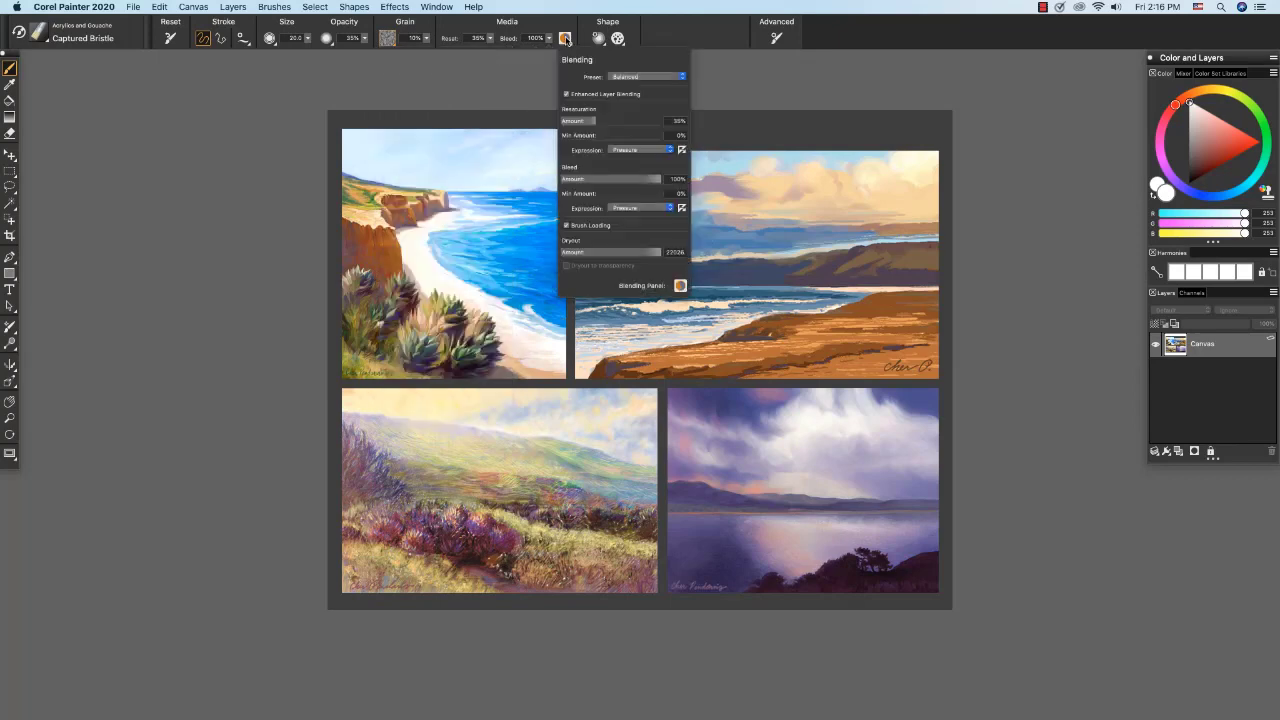
click(598, 38)
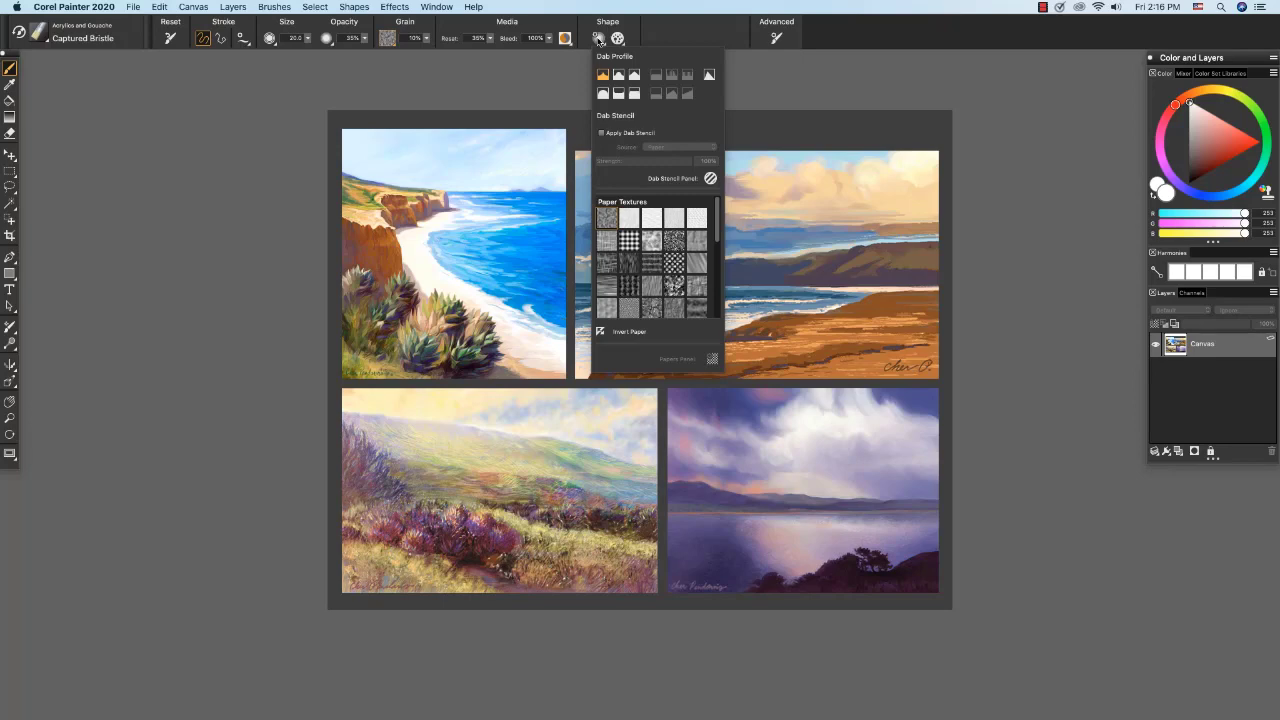
click(618, 38)
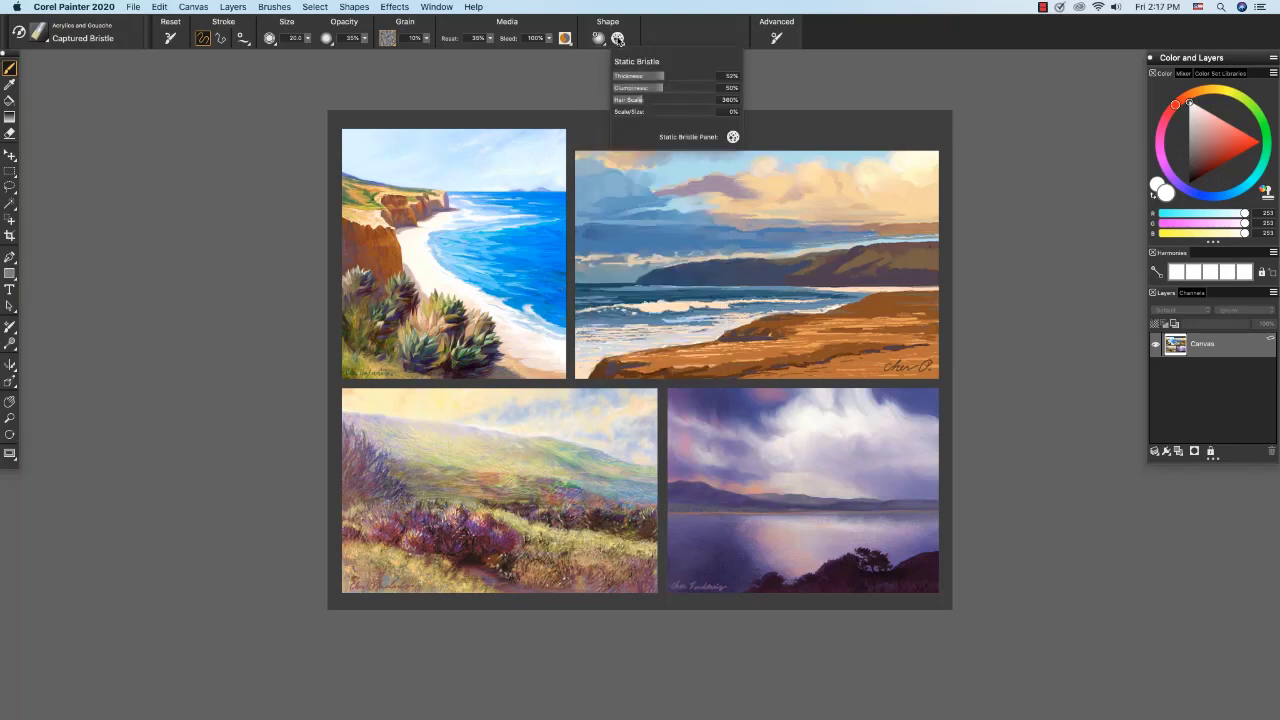
click(777, 40)
click(777, 39)
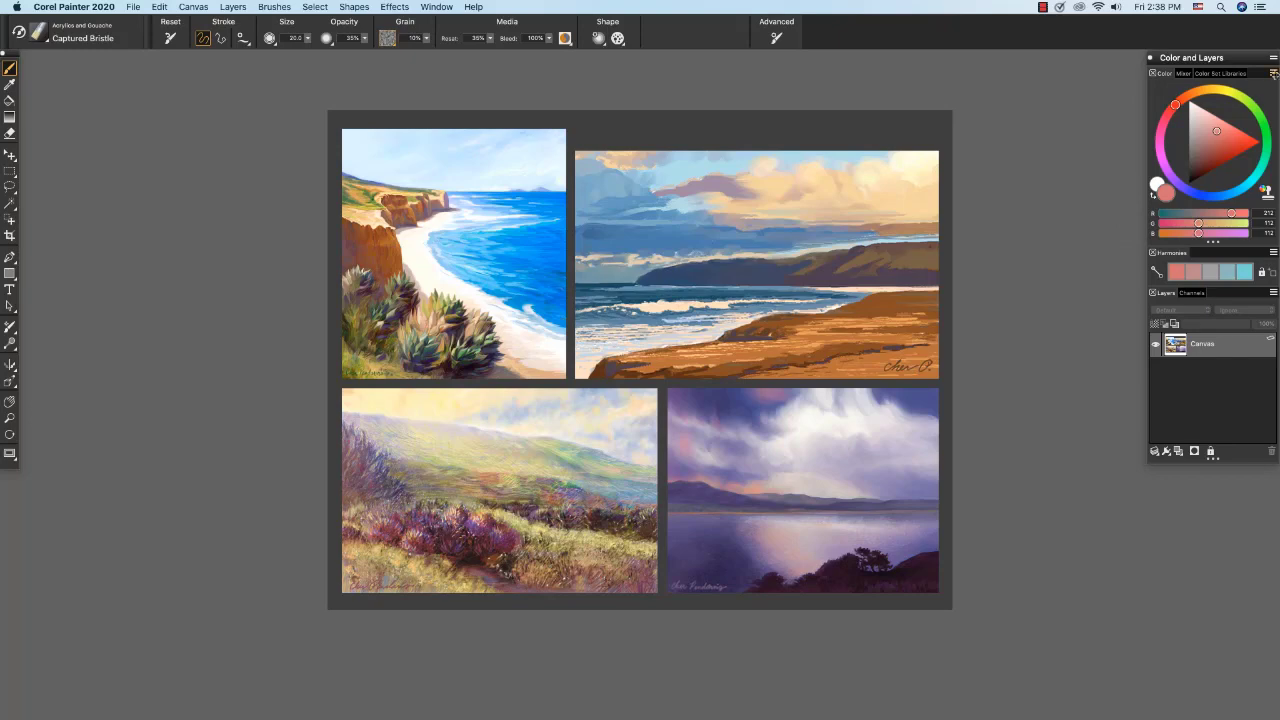
Set the color sliders to display as HSV.
click(1273, 73)
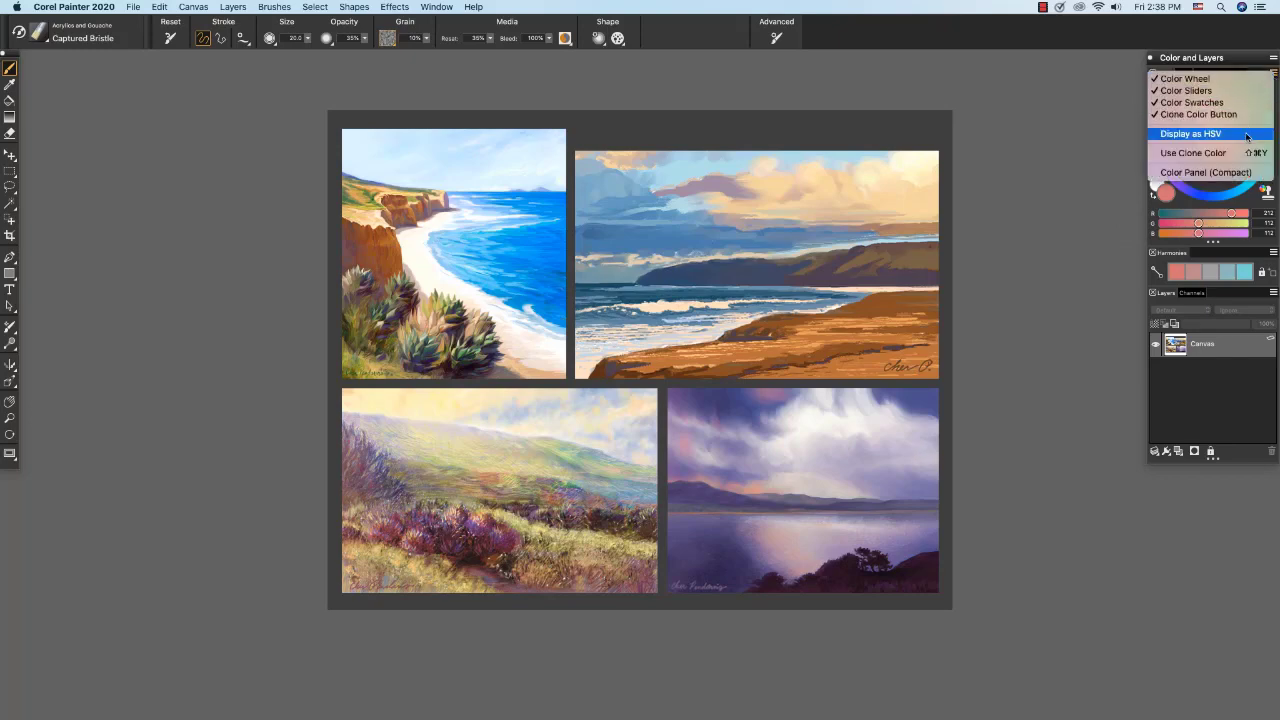
click(1246, 136)
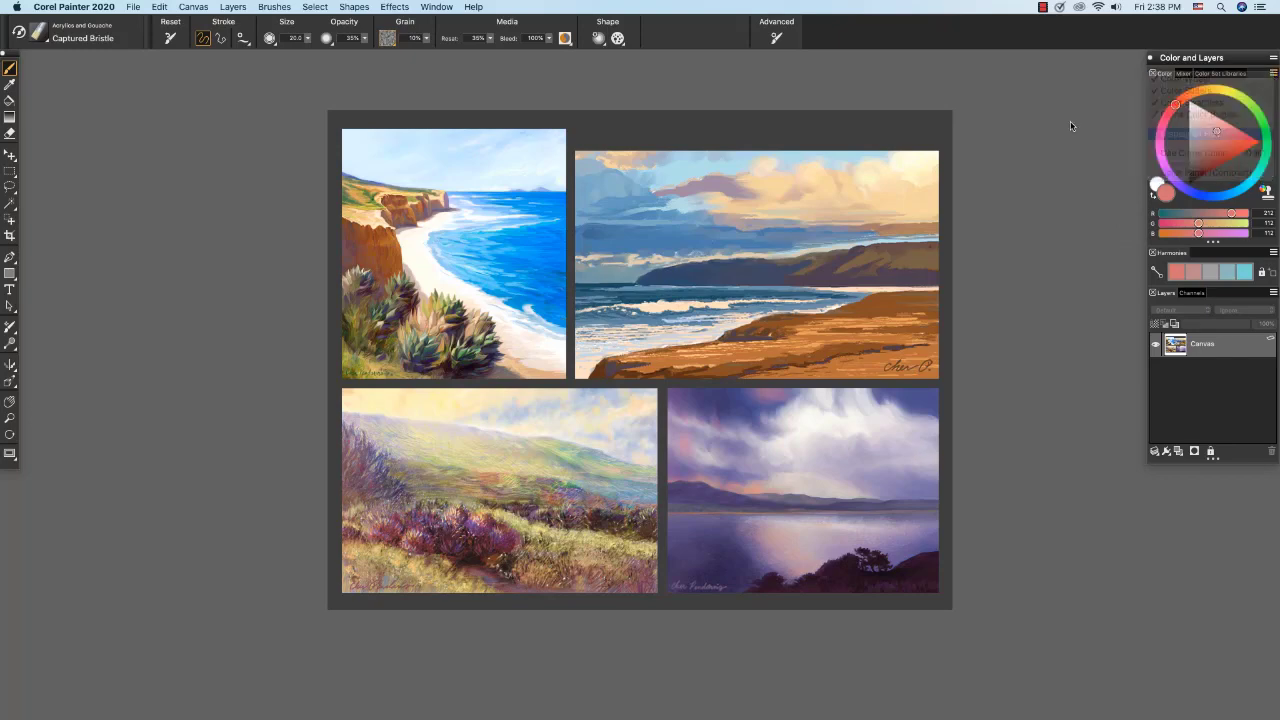
click(1273, 74)
click(1273, 75)
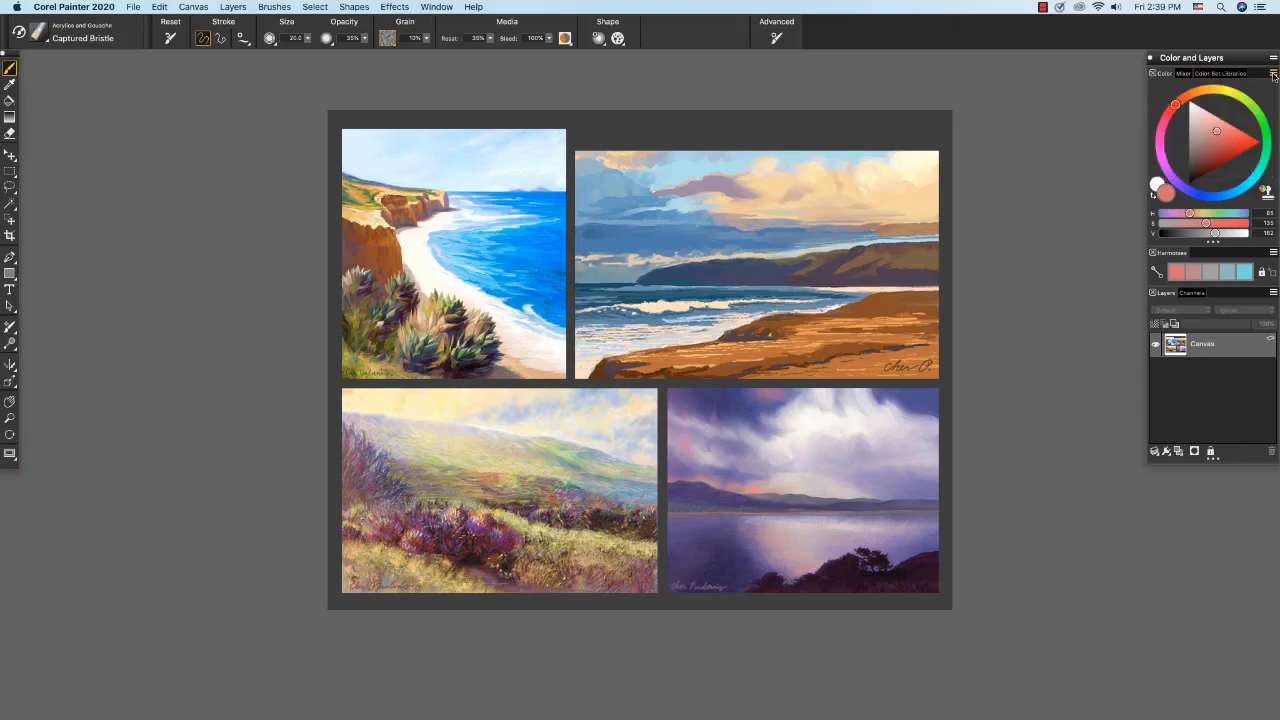
Pick a bright red swatch from the Painter Colors set and return to the color wheel.
click(1183, 74)
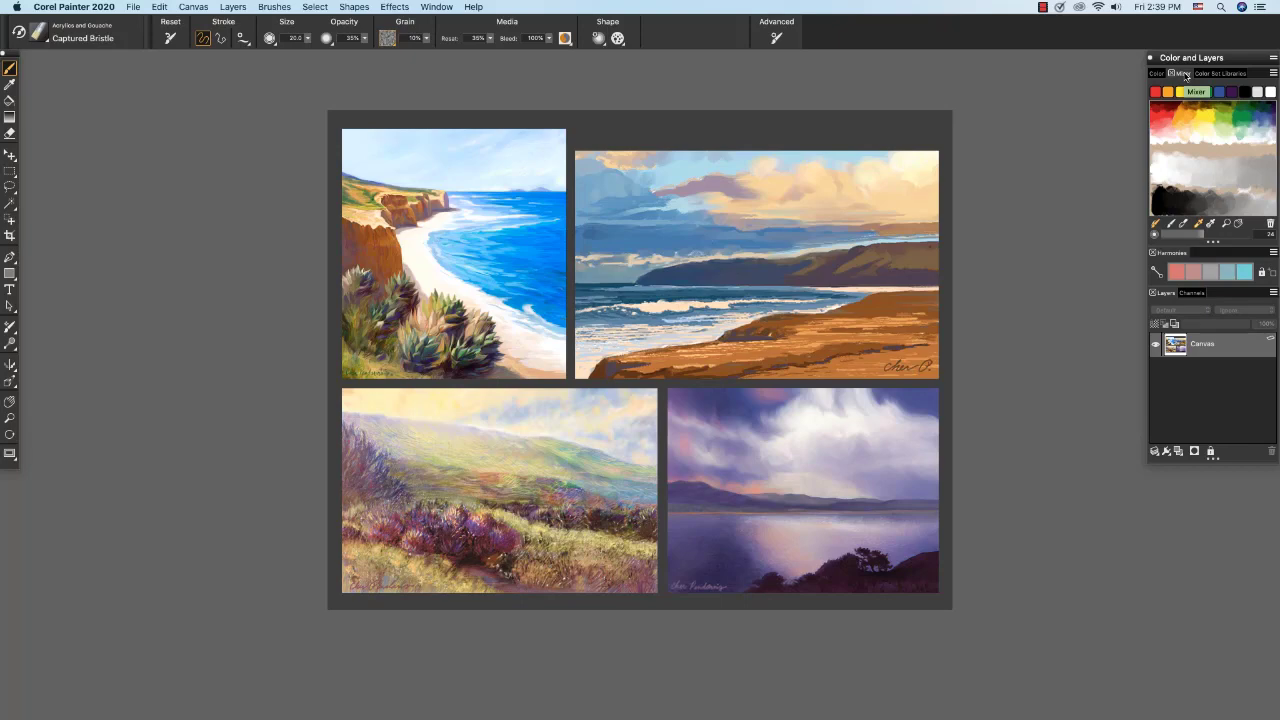
click(1219, 74)
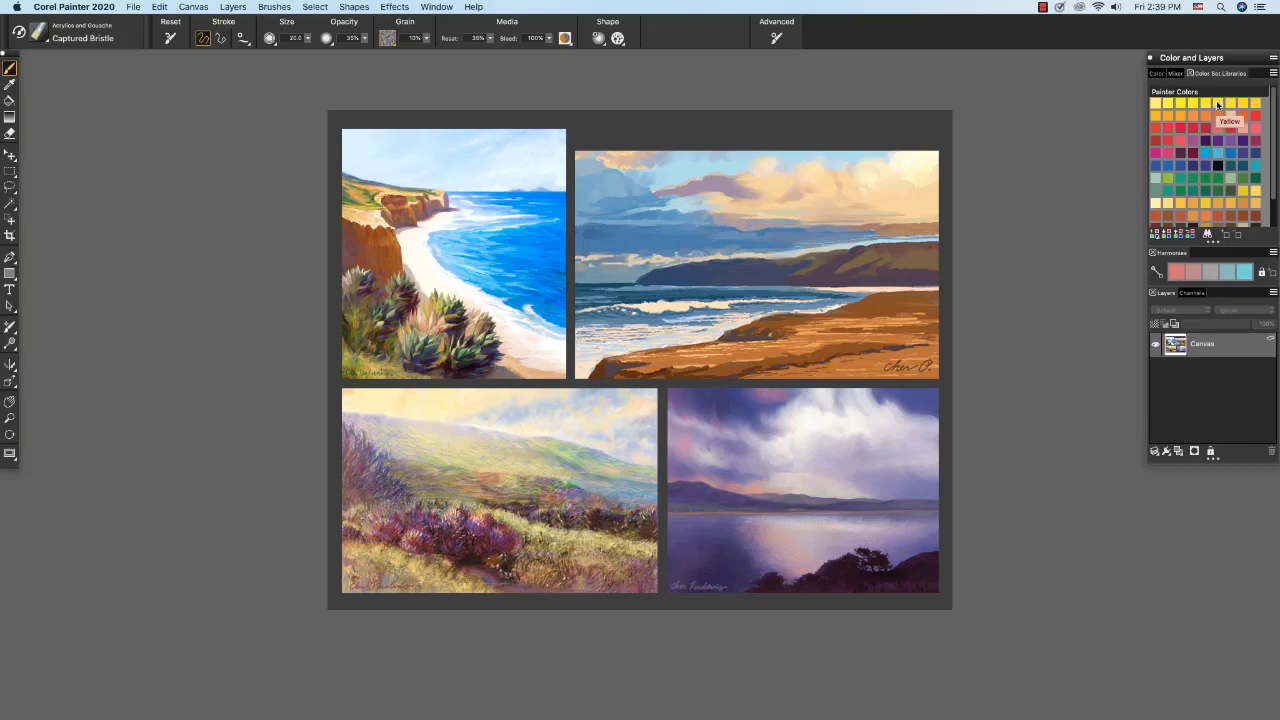
click(1216, 100)
click(1255, 115)
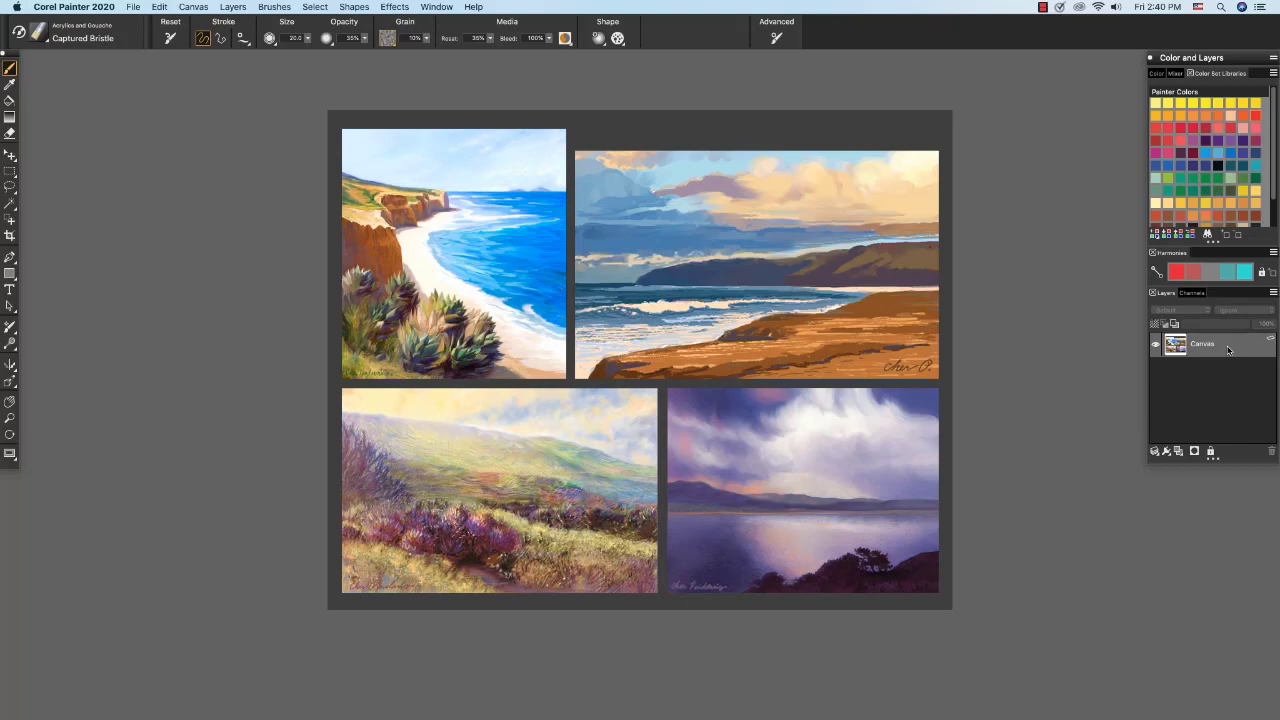
click(1157, 74)
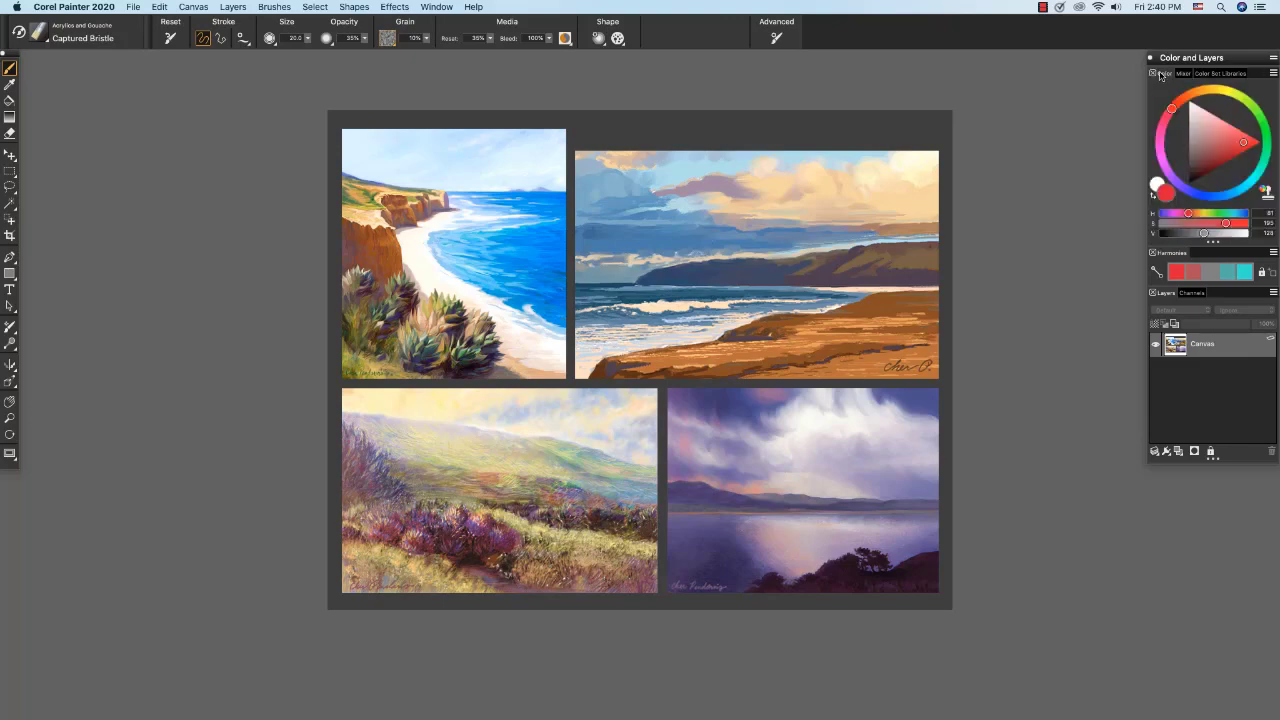